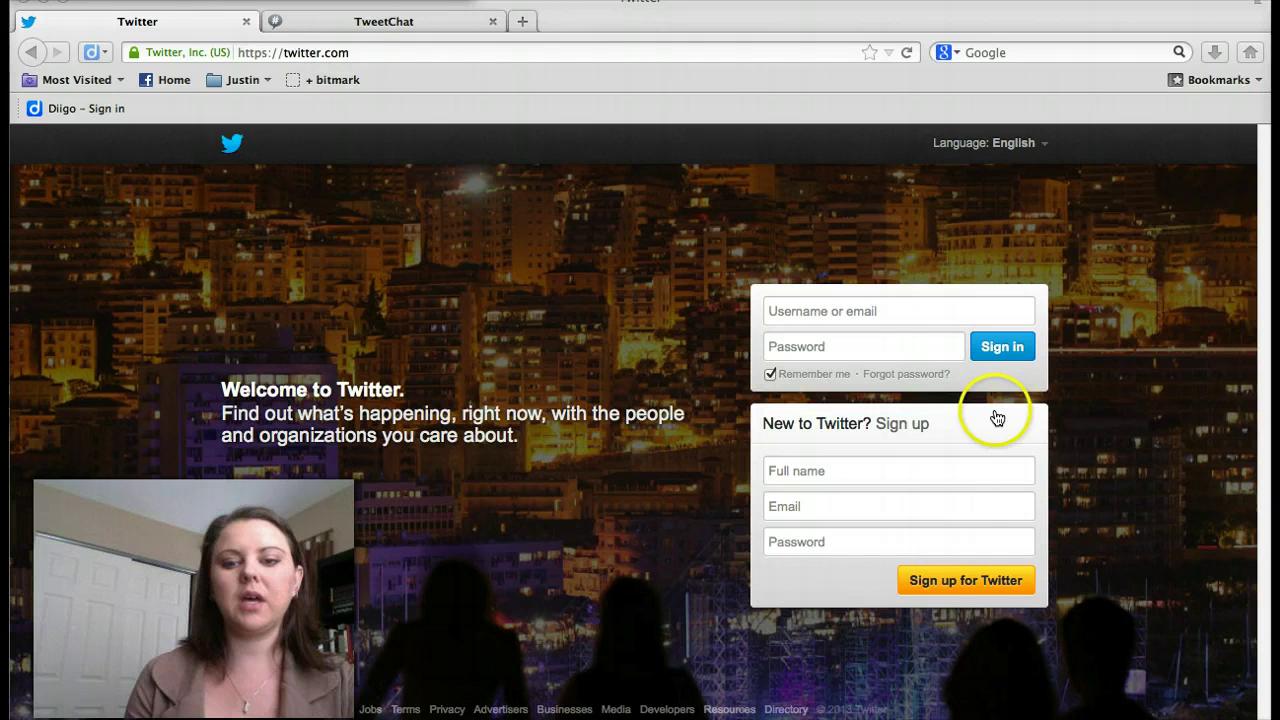
Start typing the account login in Twitter's username field and accept the saved e-mail suggestion.
{"action": "left_click", "coordinate": [900, 312]}
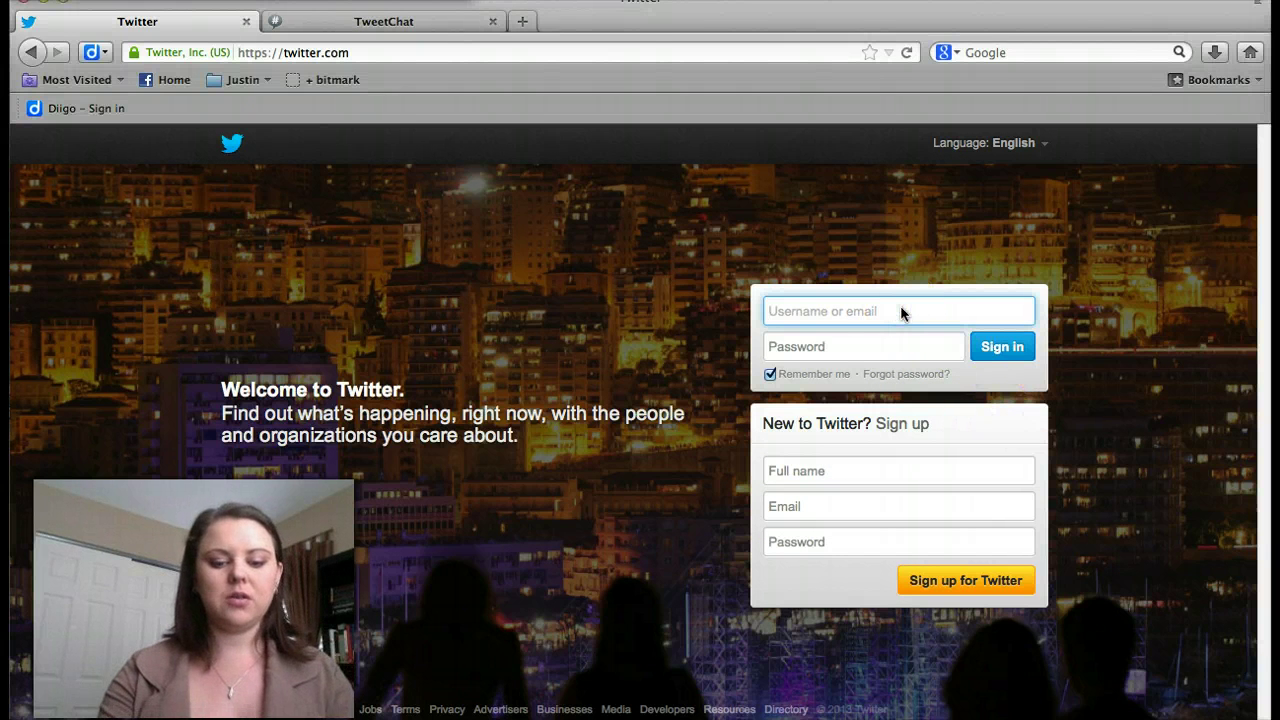
{"action": "type", "text": "rg"}
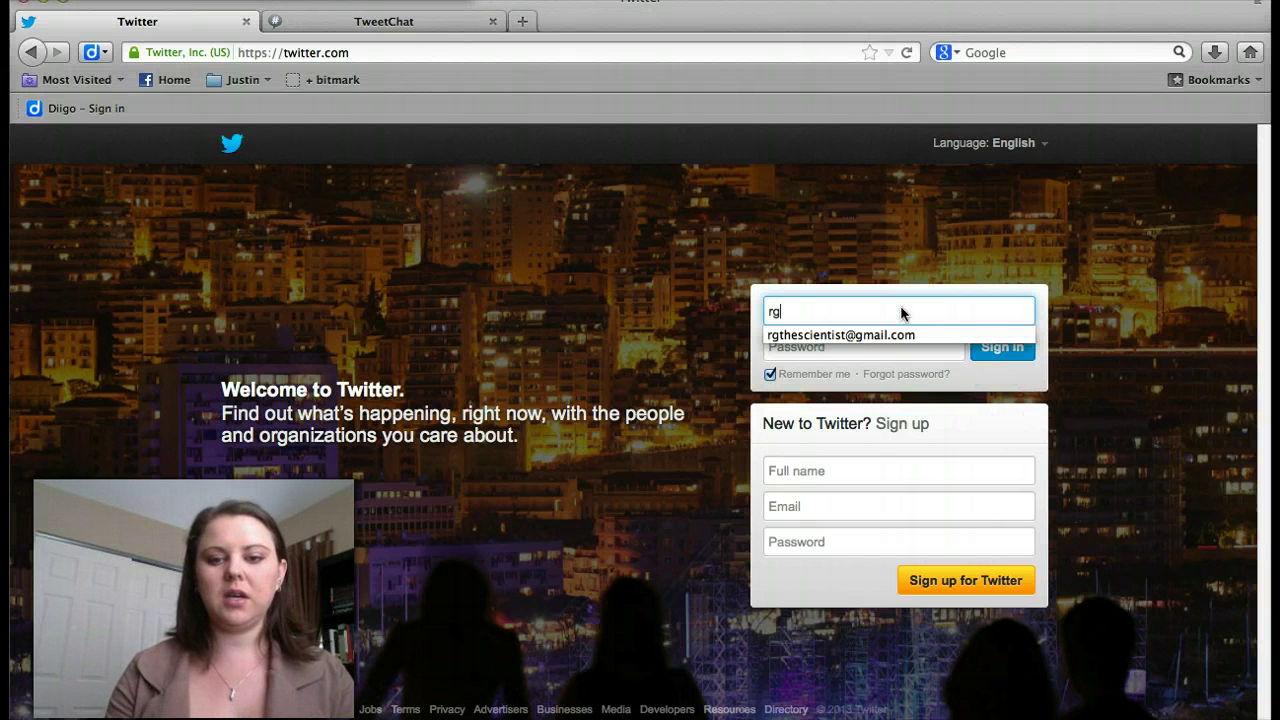
{"action": "key", "text": "Down"}
{"action": "key", "text": "Return"}
{"action": "key", "text": "Return"}
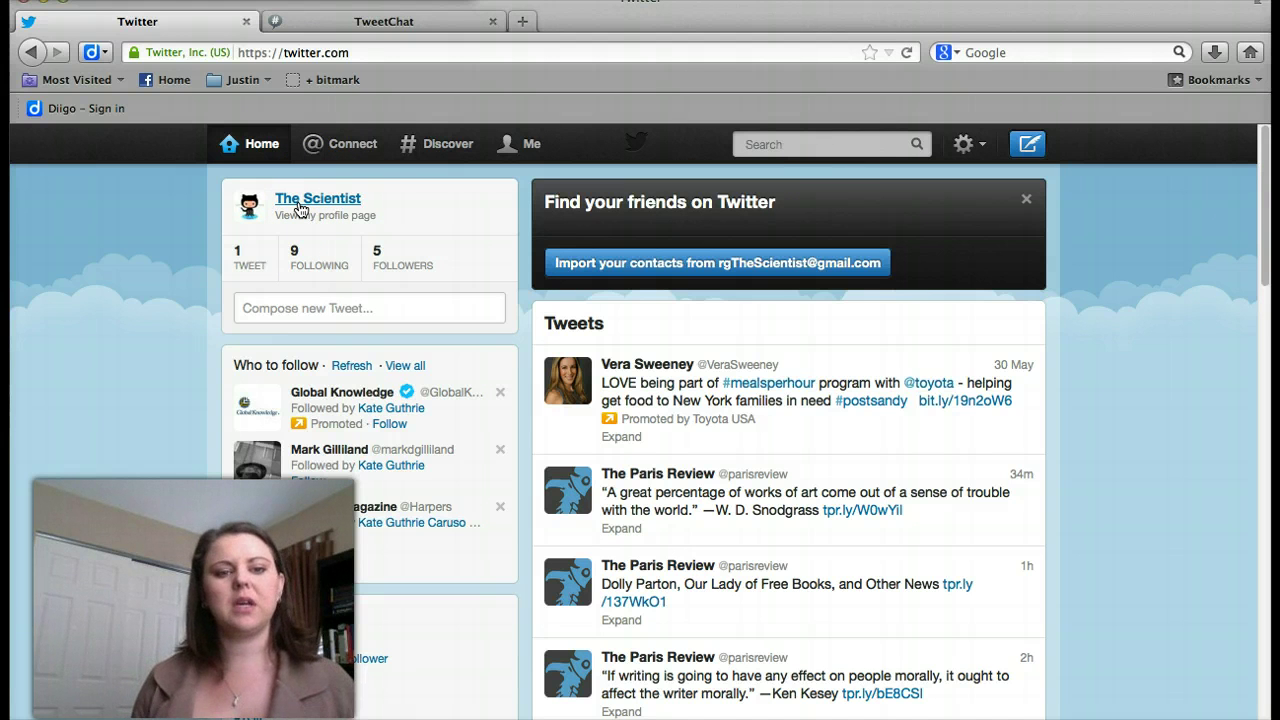
Switch to the TweetChat page and enter rgMOOC as the hashtag to follow.
{"action": "left_click", "coordinate": [407, 22]}
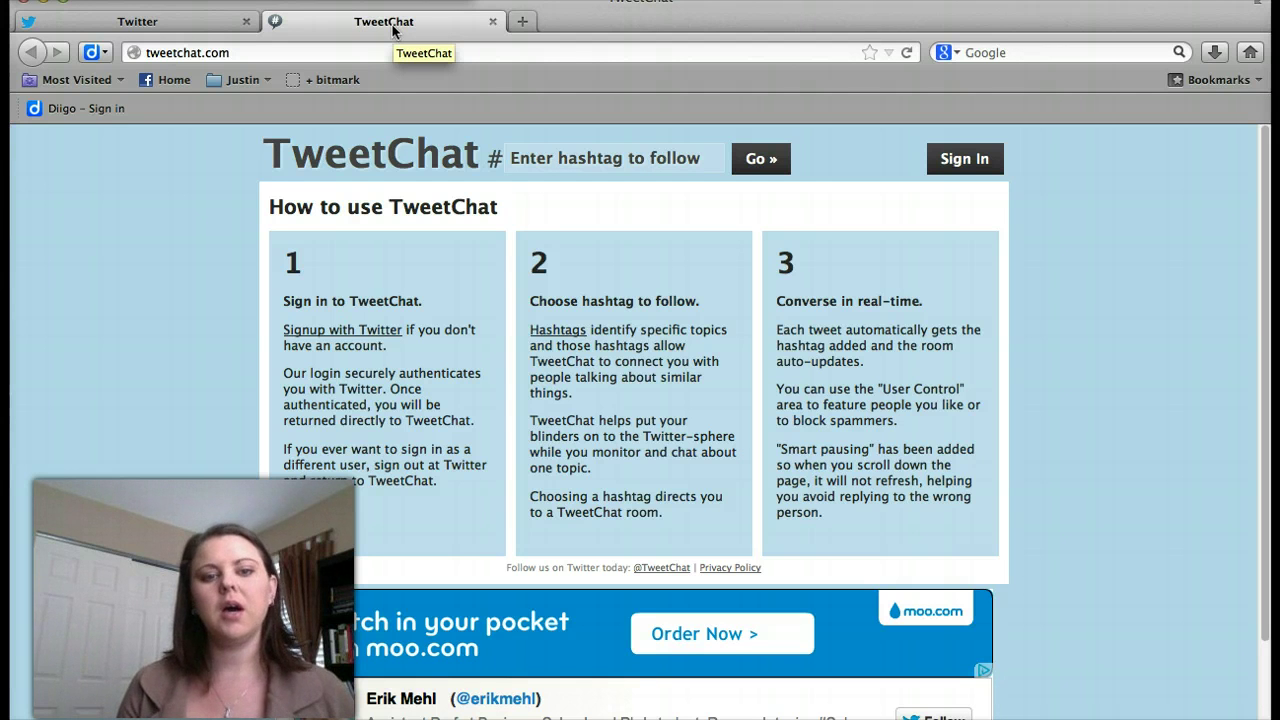
{"action": "left_click", "coordinate": [523, 150]}
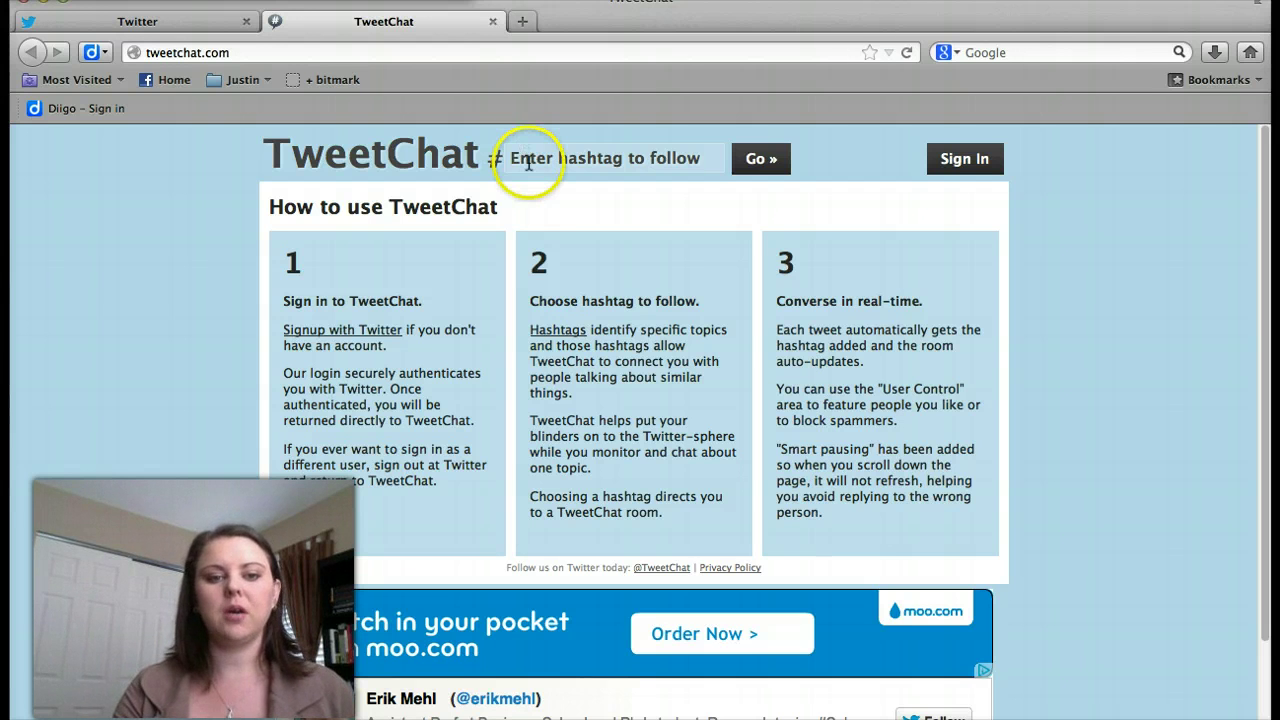
{"action": "type", "text": "rgMOOC"}
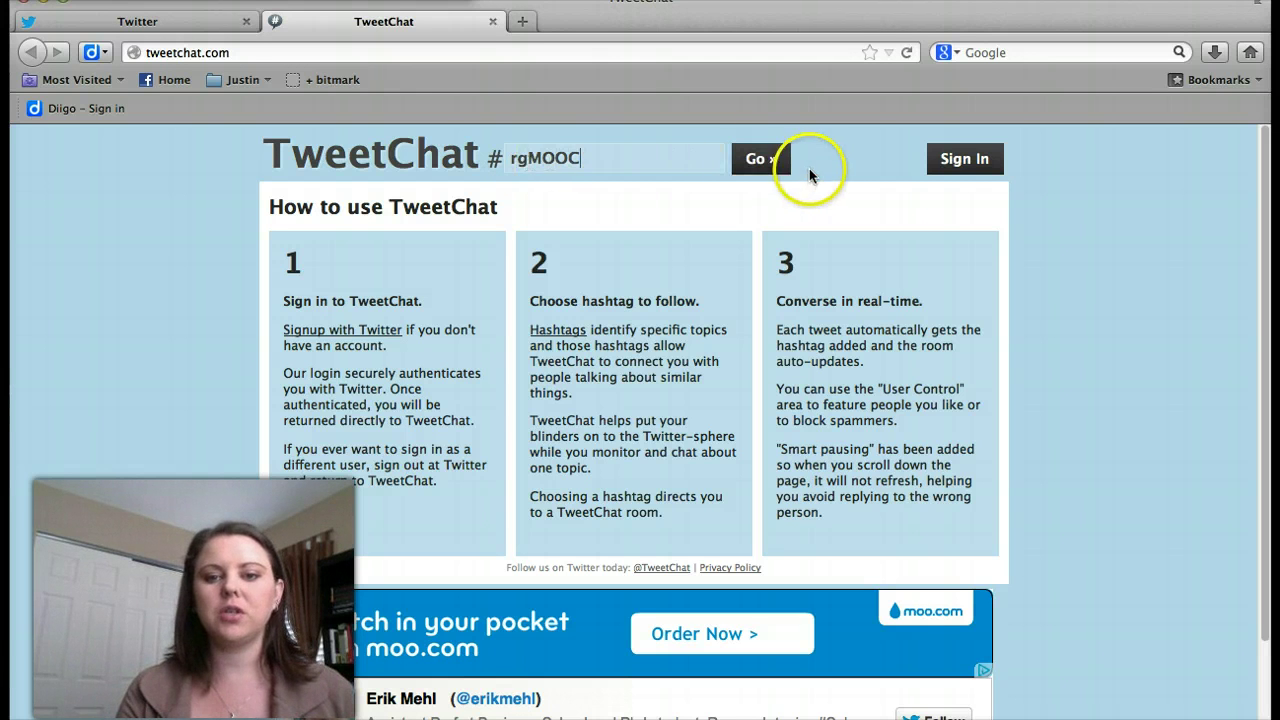
Sign in to TweetChat with Twitter and authorize the app on the account.
{"action": "left_click", "coordinate": [948, 164]}
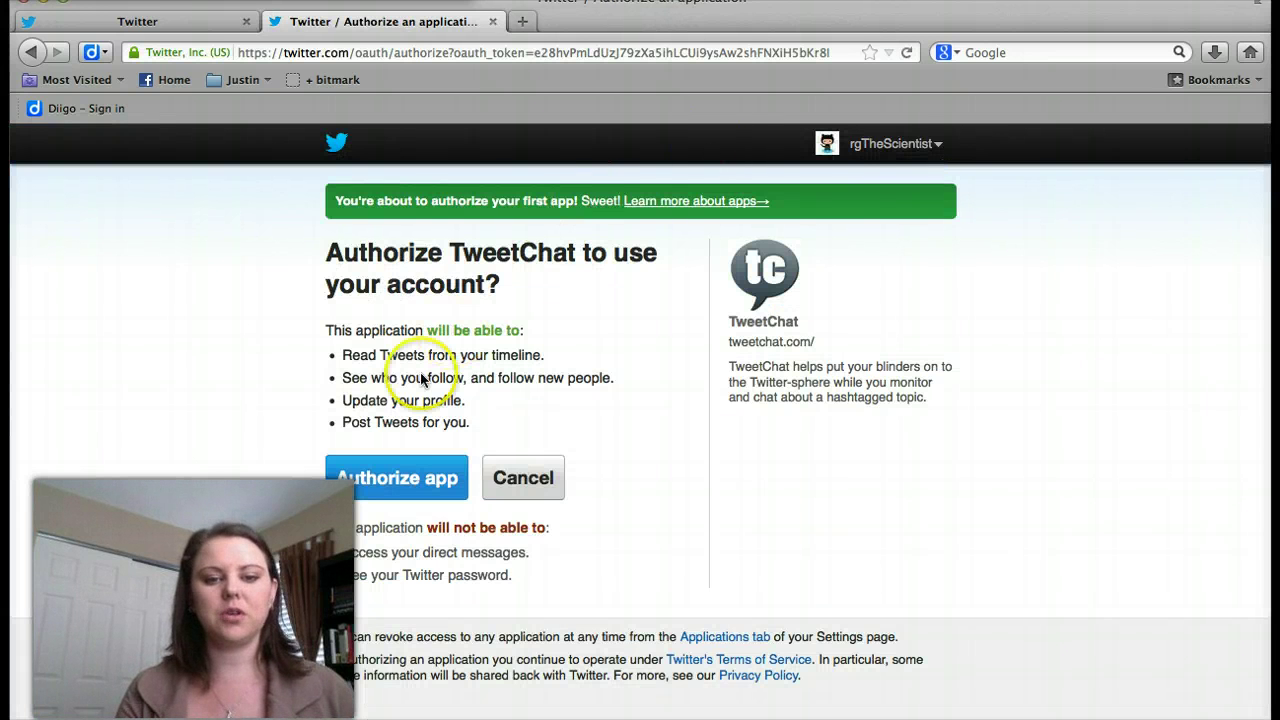
{"action": "left_click", "coordinate": [358, 484]}
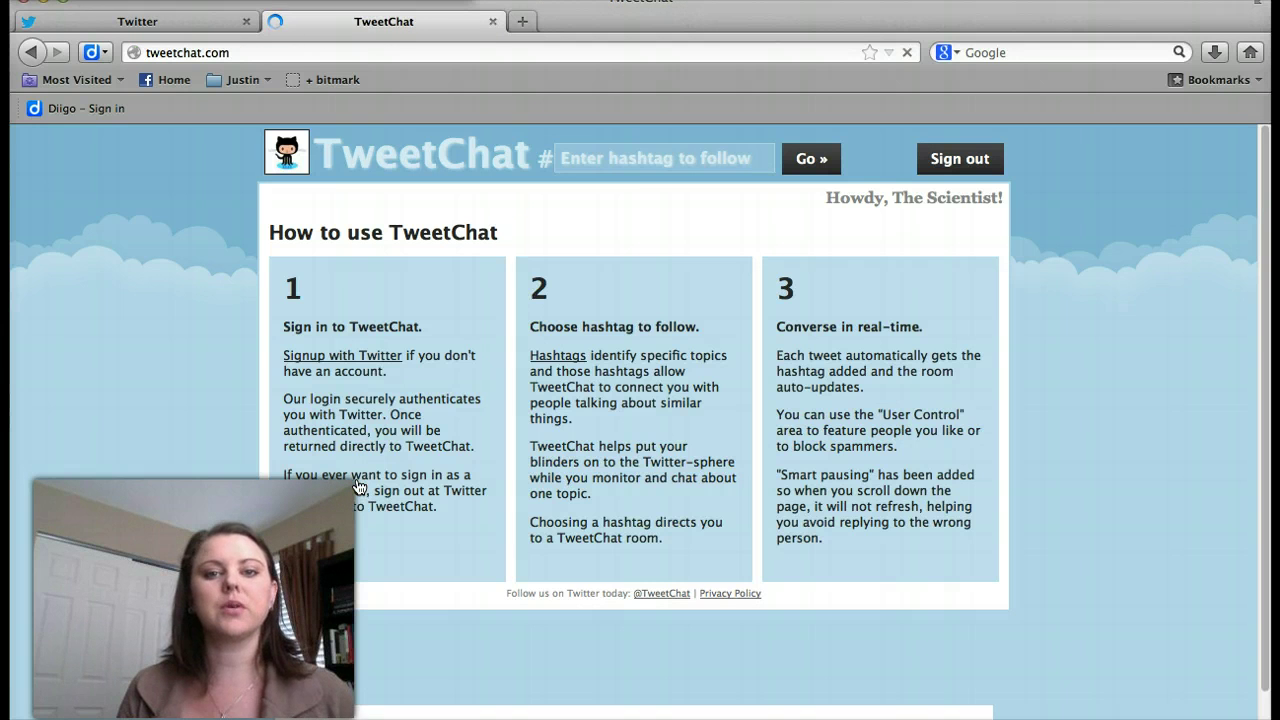
Enter rgMOOC as the hashtag, open its chat room, and place the cursor in the message box.
{"action": "left_click", "coordinate": [672, 163]}
{"action": "type", "text": "rgMOOC"}
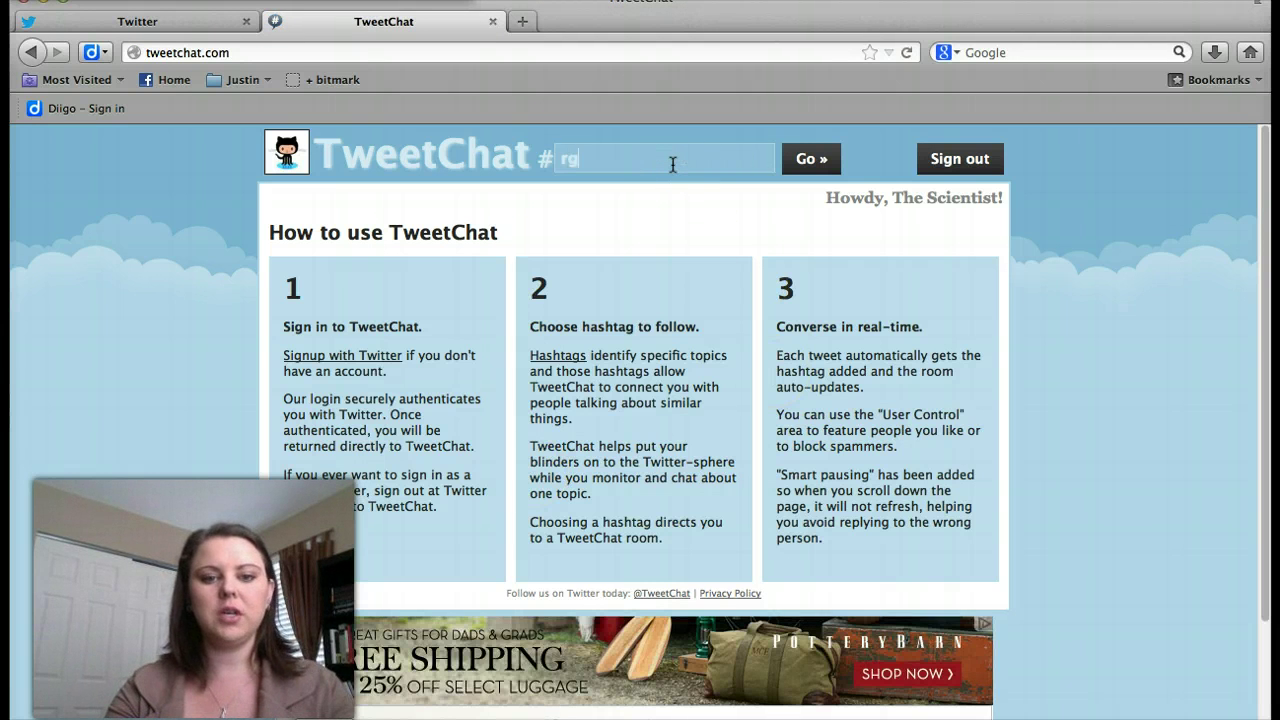
{"action": "left_click", "coordinate": [810, 160]}
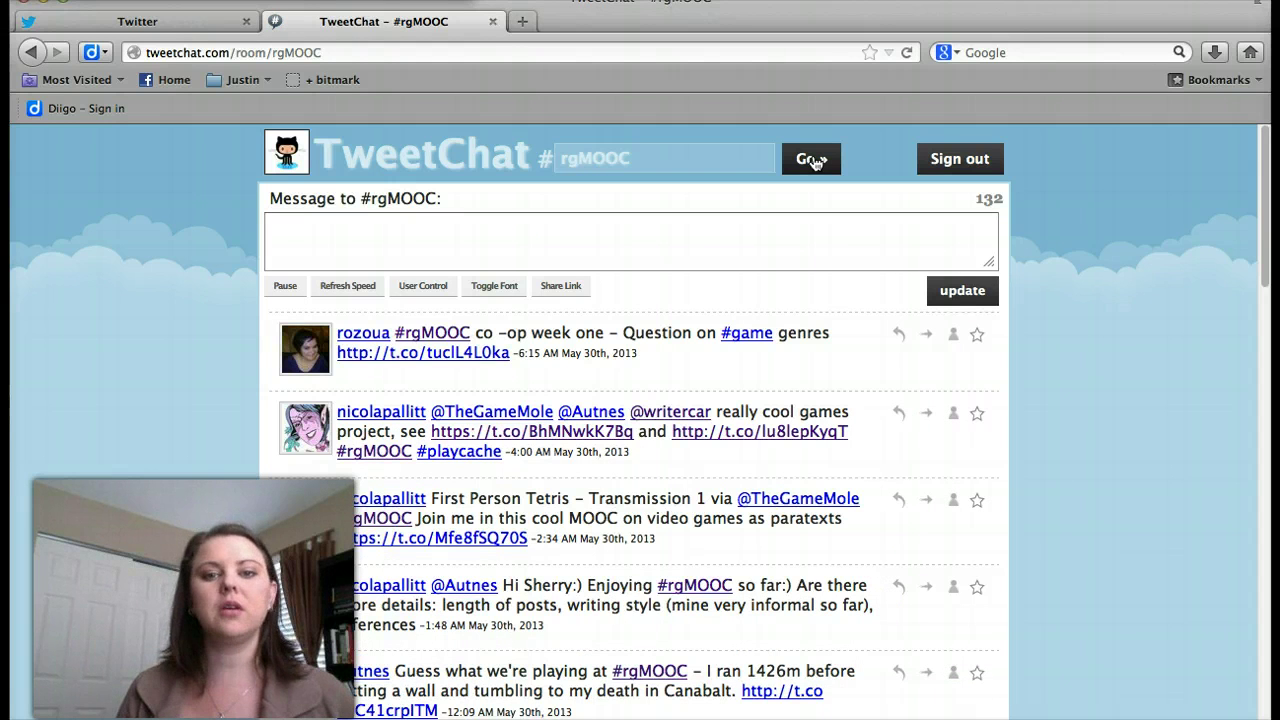
{"action": "left_click", "coordinate": [414, 234]}
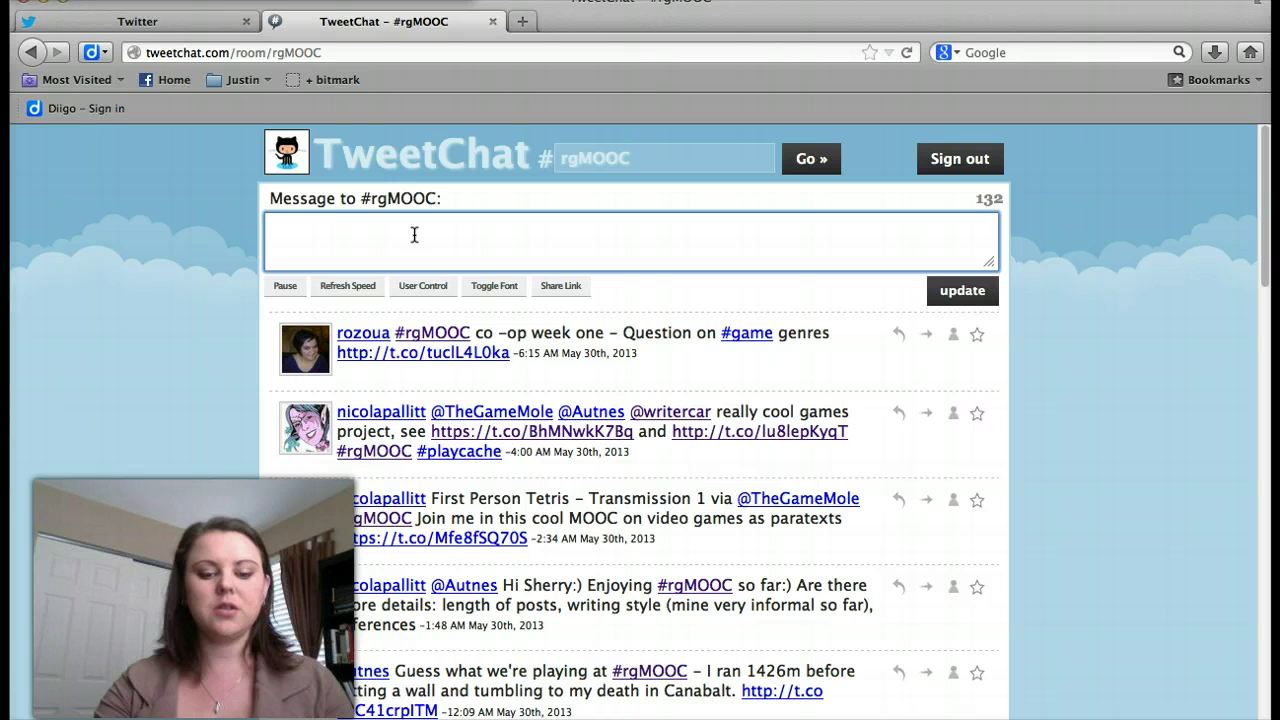
Type the draft 'Don't forget the live tweet chat tonight at 7PM (MST)!' in the message box.
{"action": "type", "text": "Don't"}
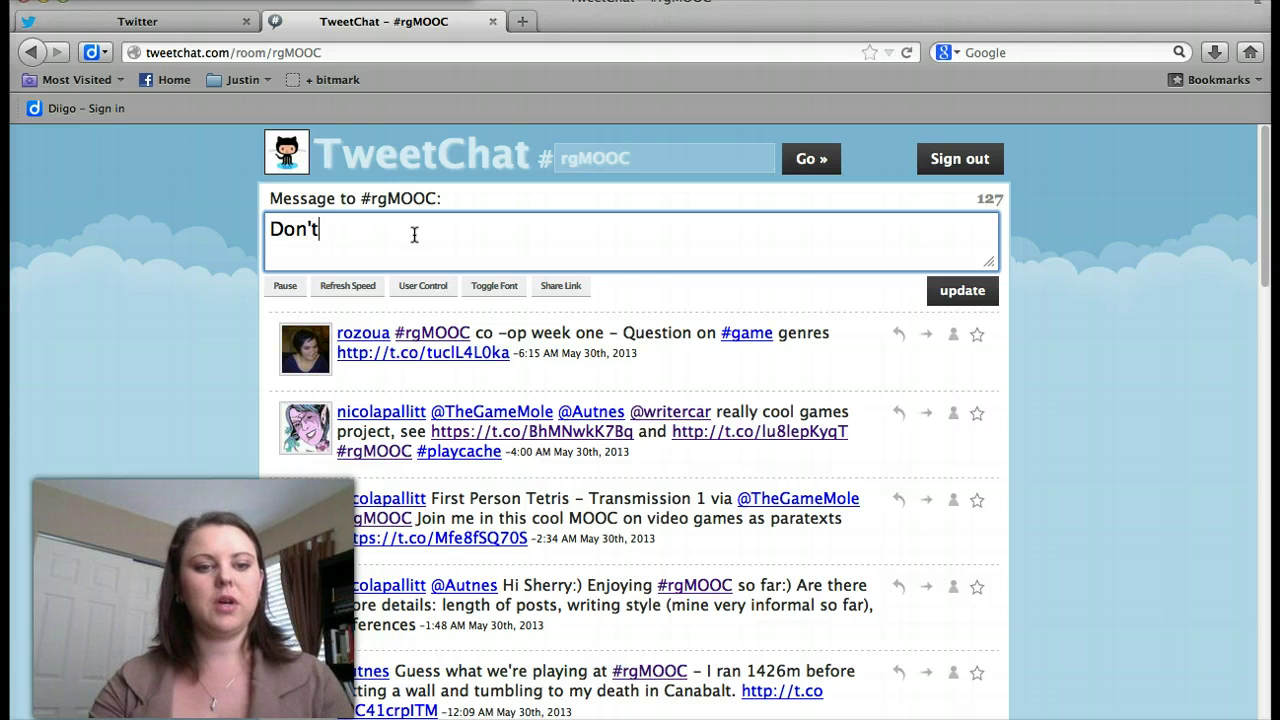
{"action": "type", "text": " forget "}
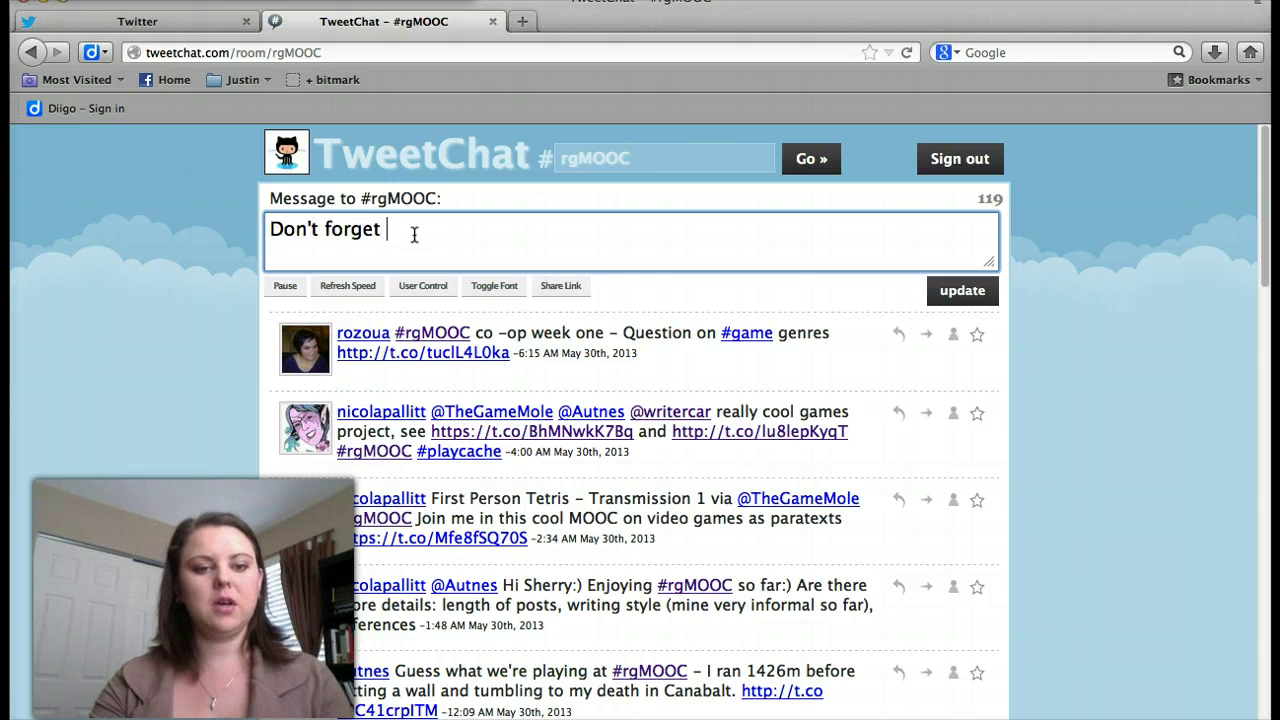
{"action": "type", "text": "the live twe"}
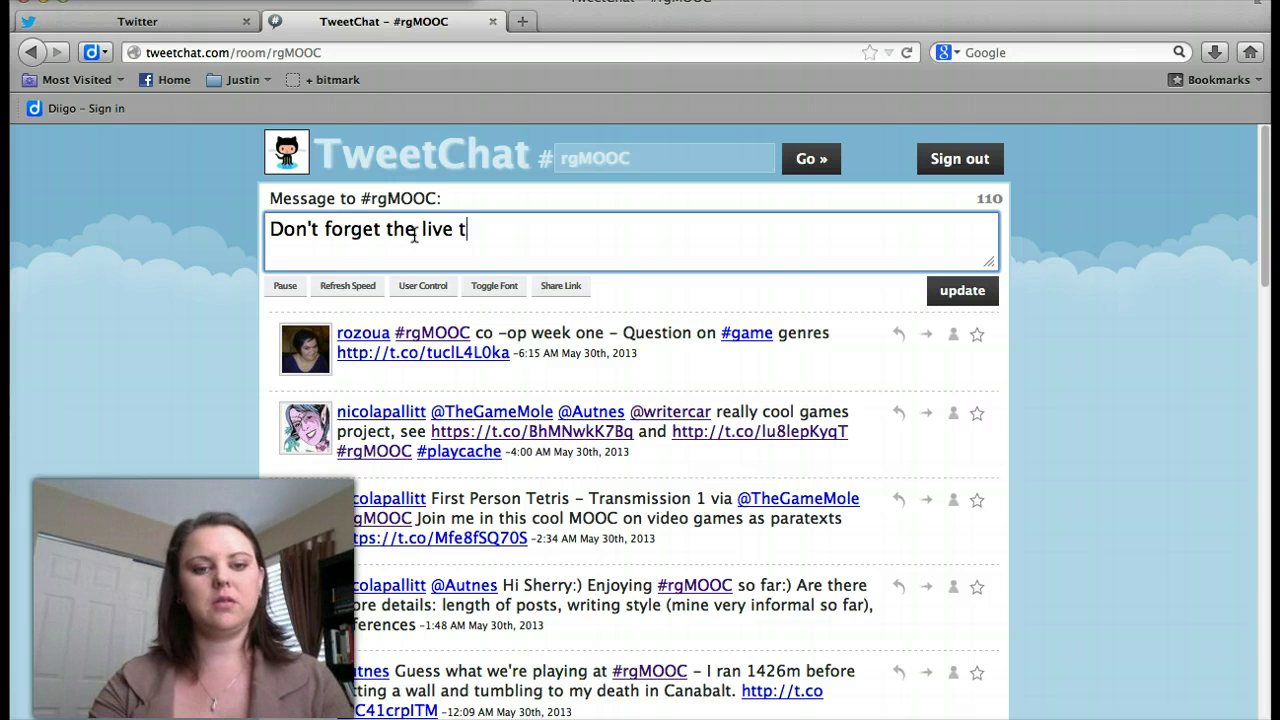
{"action": "key", "text": "BackSpace"}
{"action": "type", "text": "weet c"}
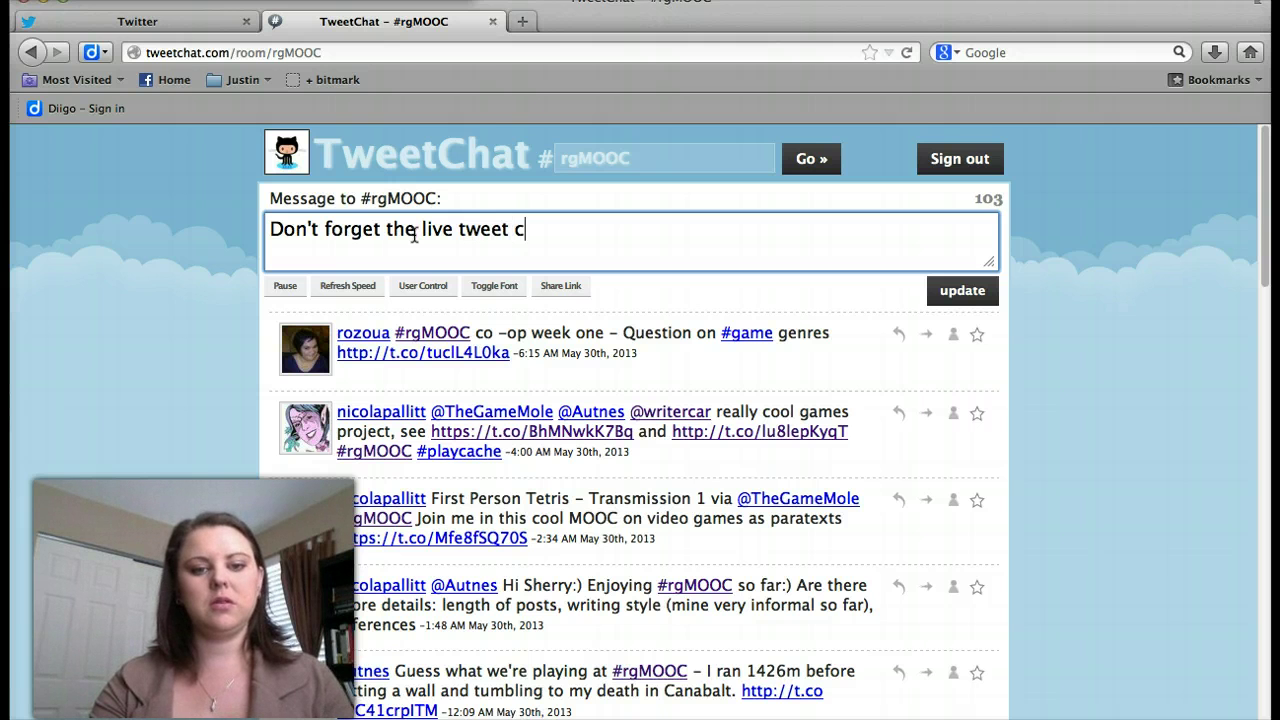
{"action": "type", "text": "hat tonight "}
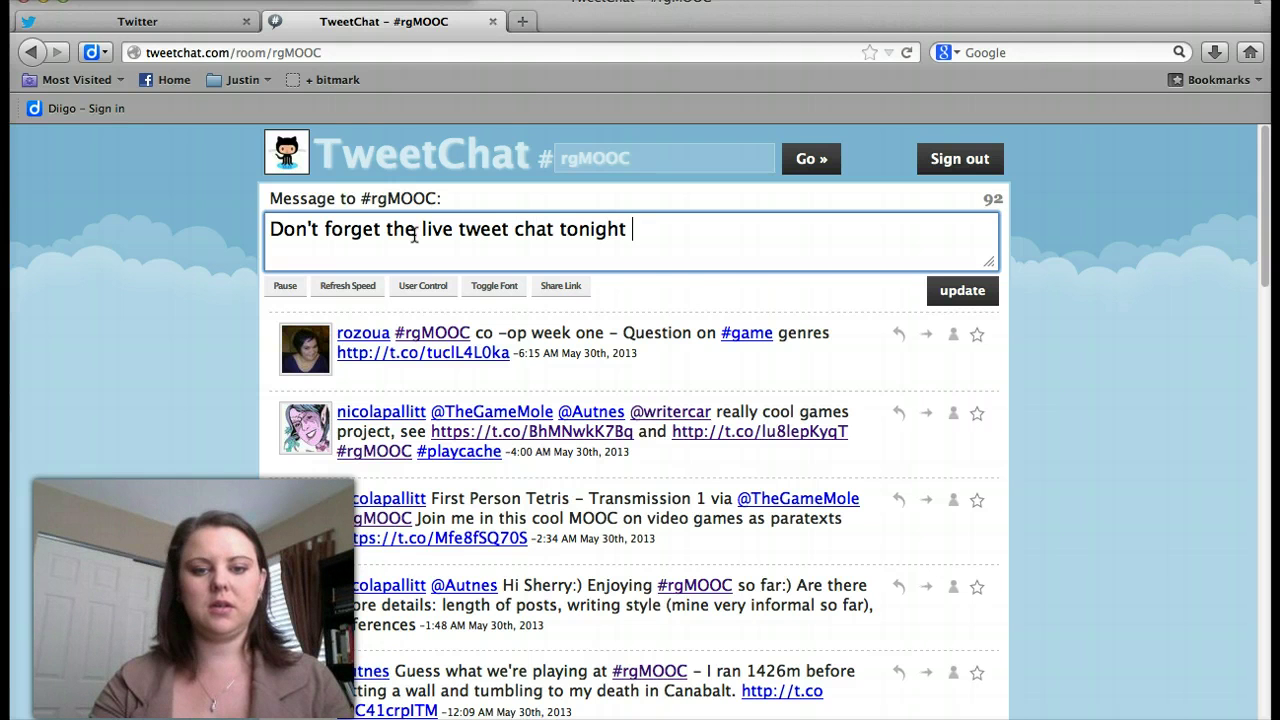
{"action": "type", "text": "at 7P"}
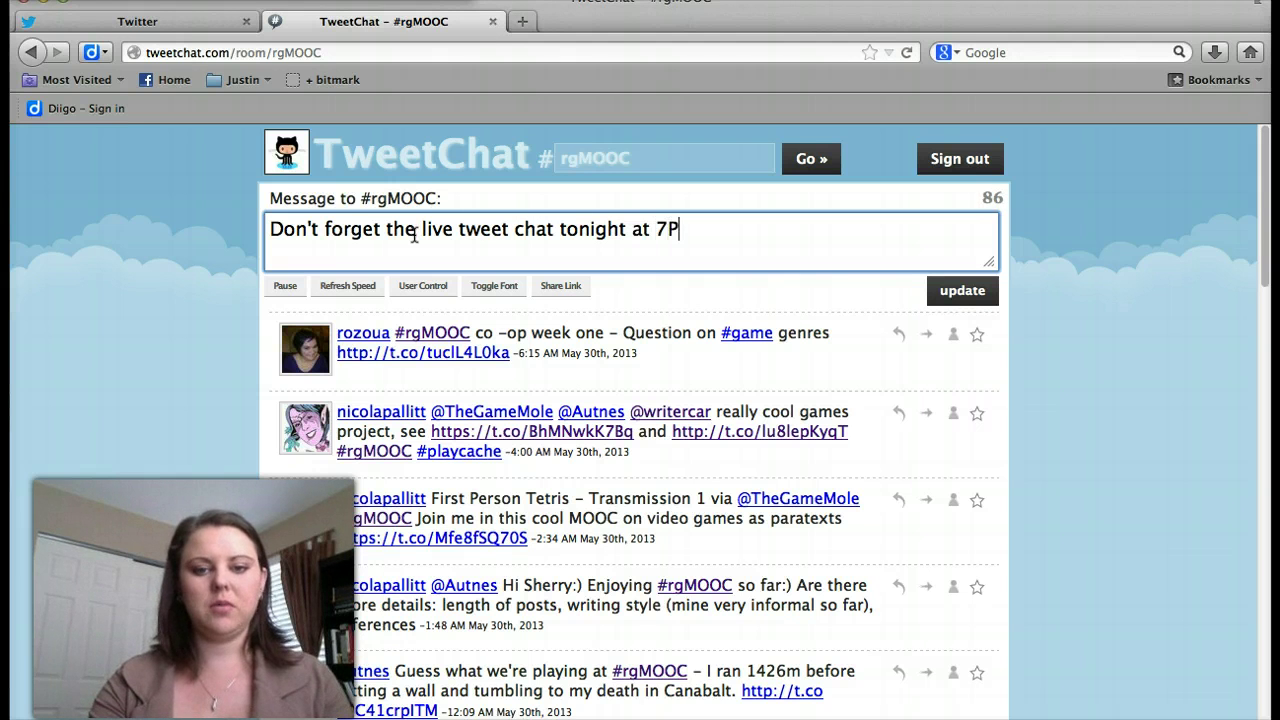
{"action": "type", "text": "M ("}
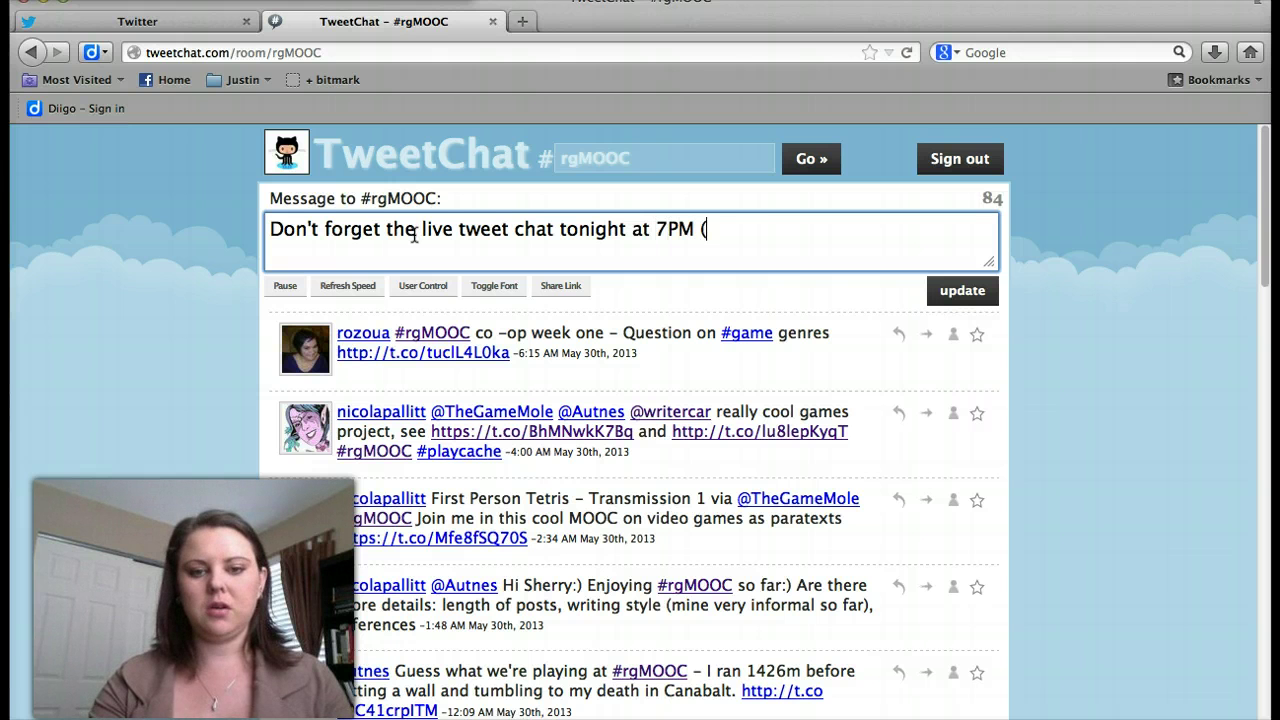
{"action": "type", "text": "MST)!"}
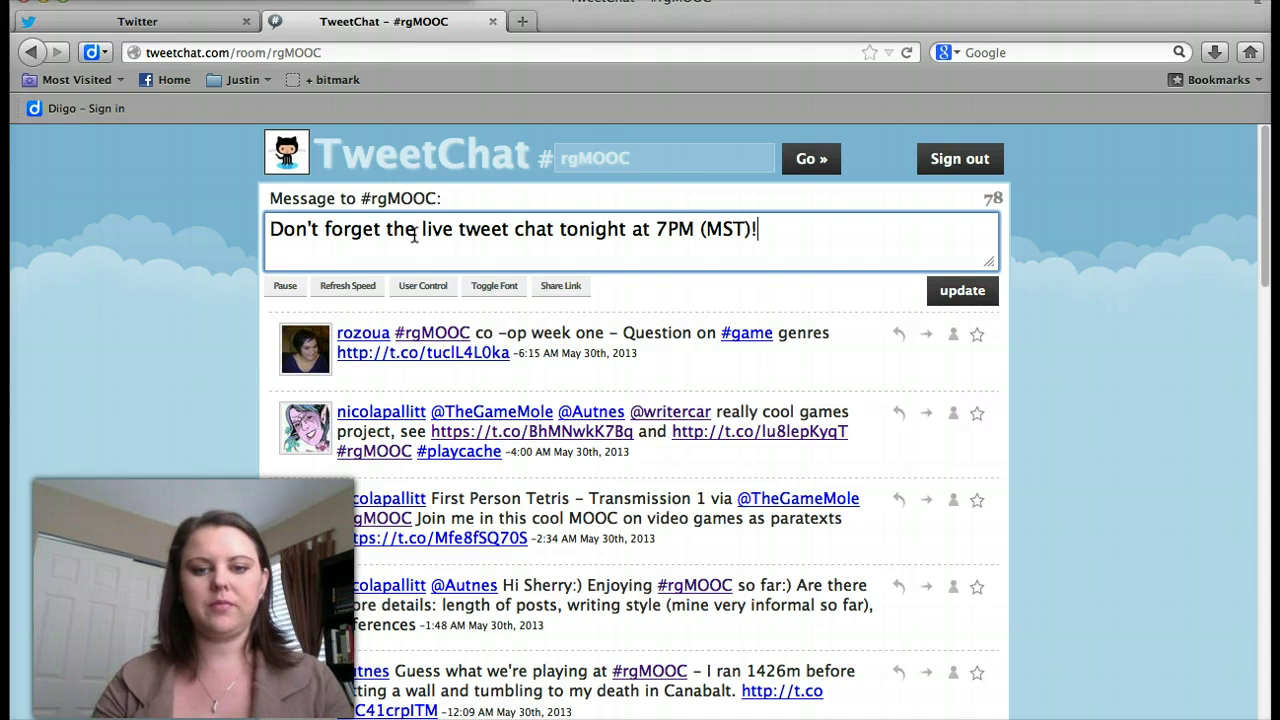
Correct 'tweet chat' to 'TweetChat' and post the reminder to #rgMOOC.
{"action": "left_click", "coordinate": [521, 236]}
{"action": "key", "text": "BackSpace"}
{"action": "key", "text": "BackSpace"}
{"action": "type", "text": "C"}
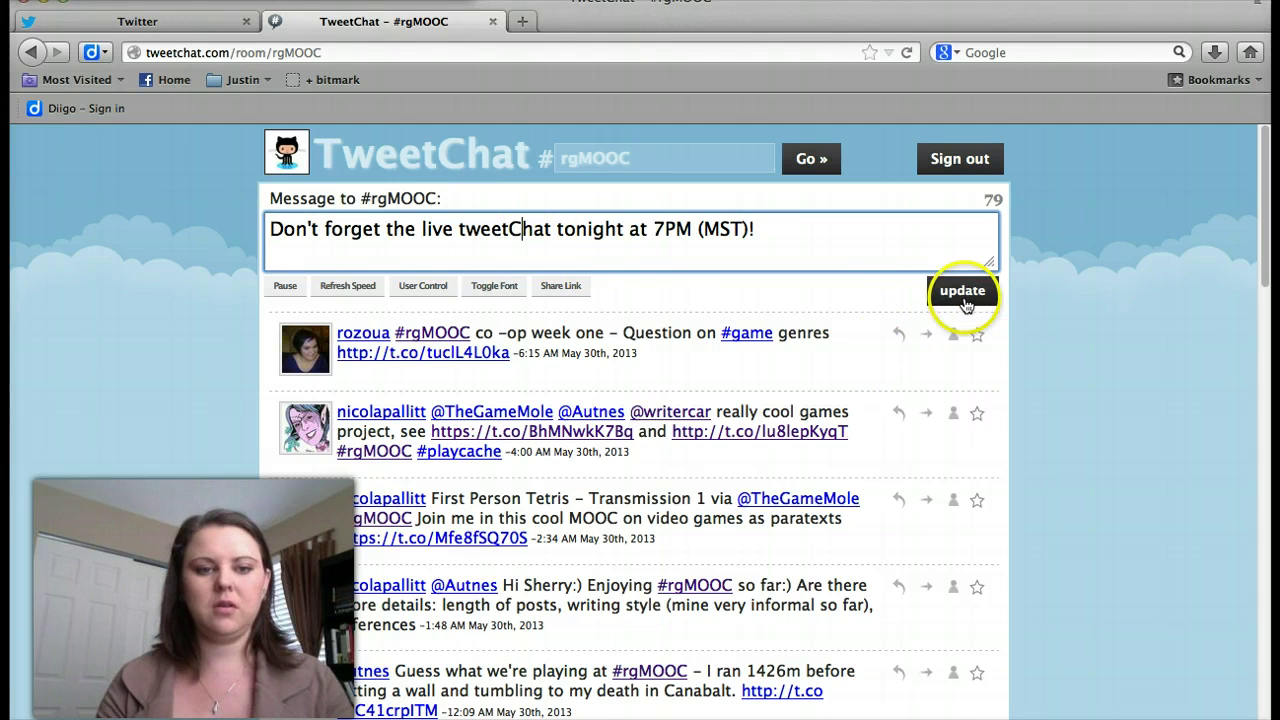
{"action": "left_click", "coordinate": [466, 230]}
{"action": "key", "text": "BackSpace"}
{"action": "type", "text": "T"}
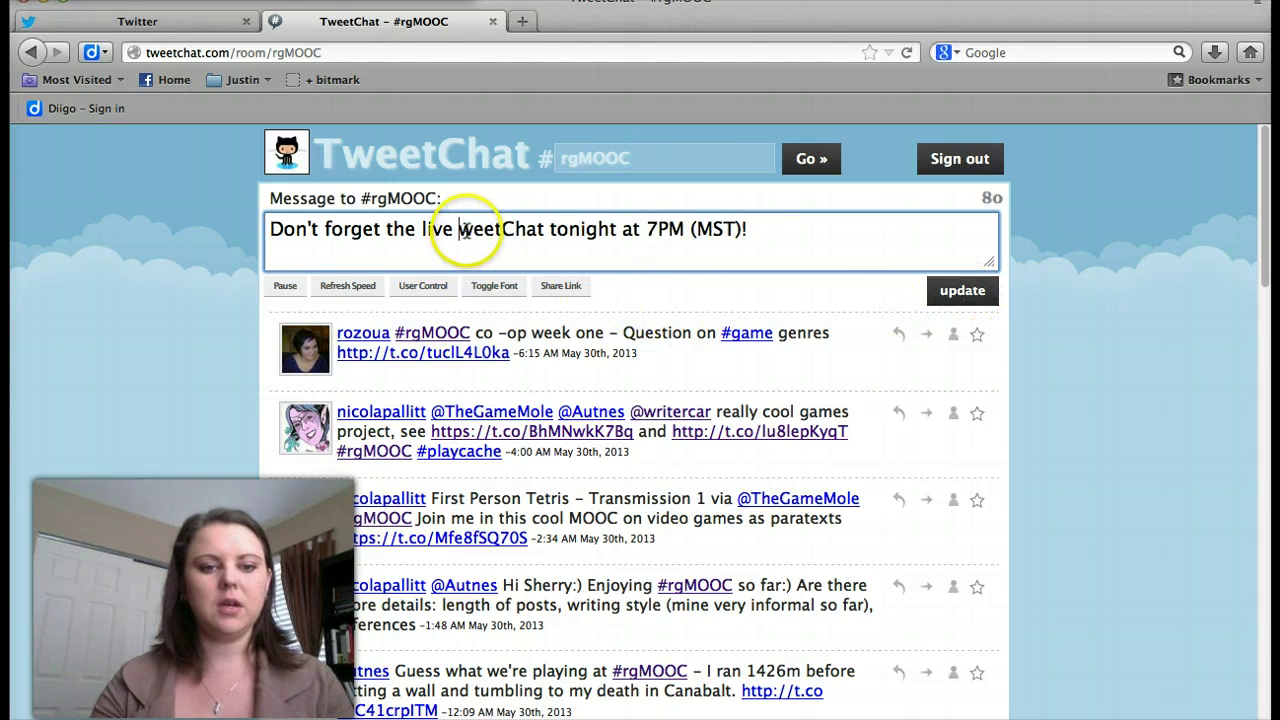
{"action": "left_click", "coordinate": [833, 238]}
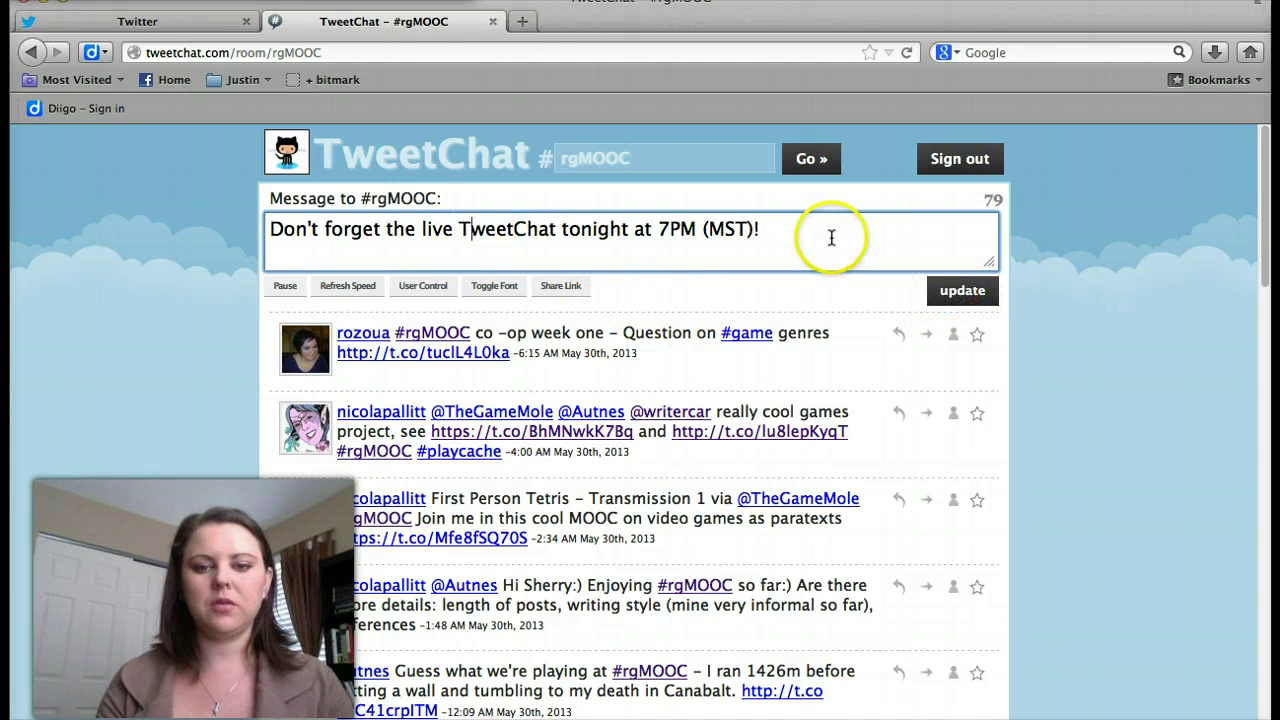
{"action": "left_click", "coordinate": [951, 298]}
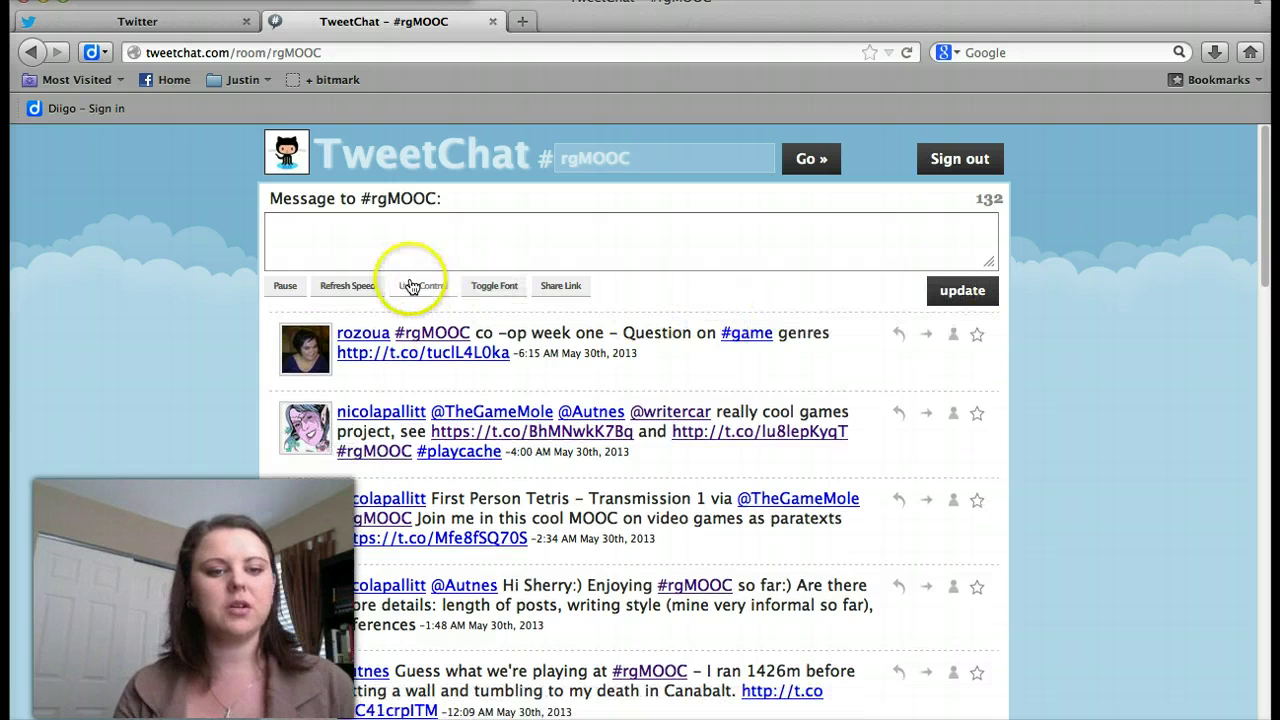
Lower the #rgMOOC Refresh Speed slider from 10 to 6 seconds.
{"action": "left_click", "coordinate": [349, 287]}
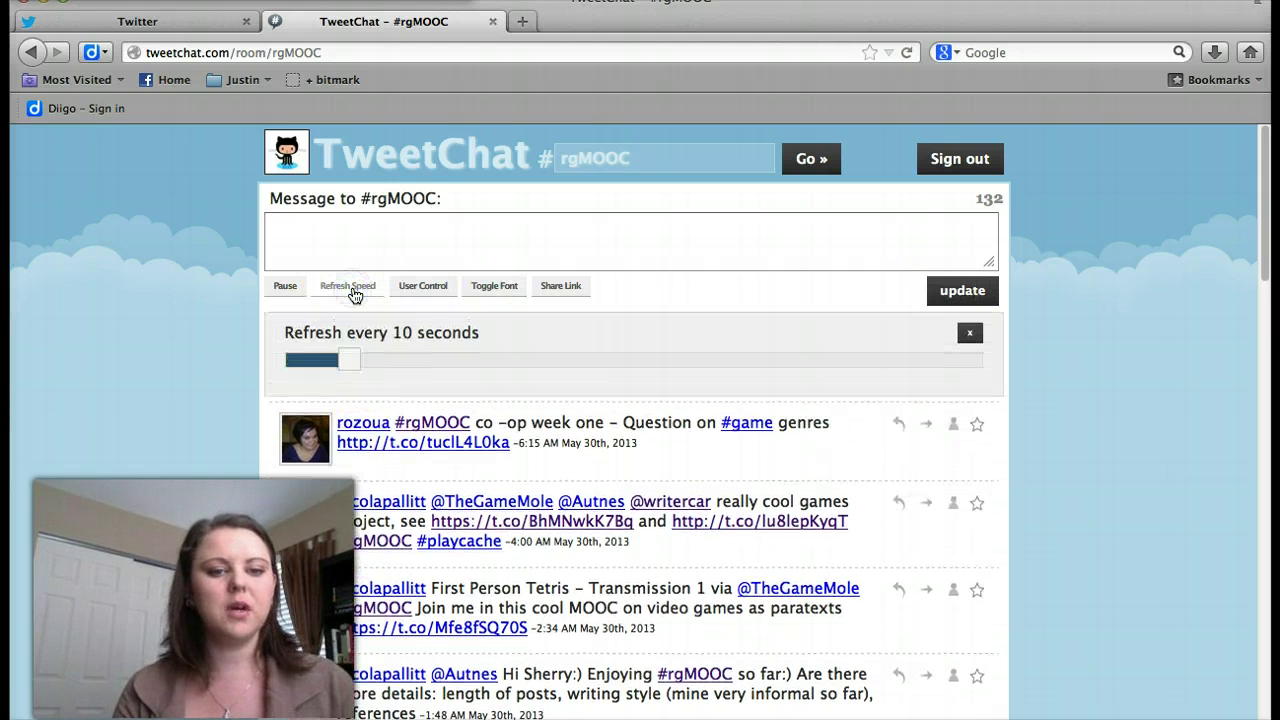
{"action": "left_click_drag", "start_coordinate": [345, 360], "coordinate": [297, 358]}
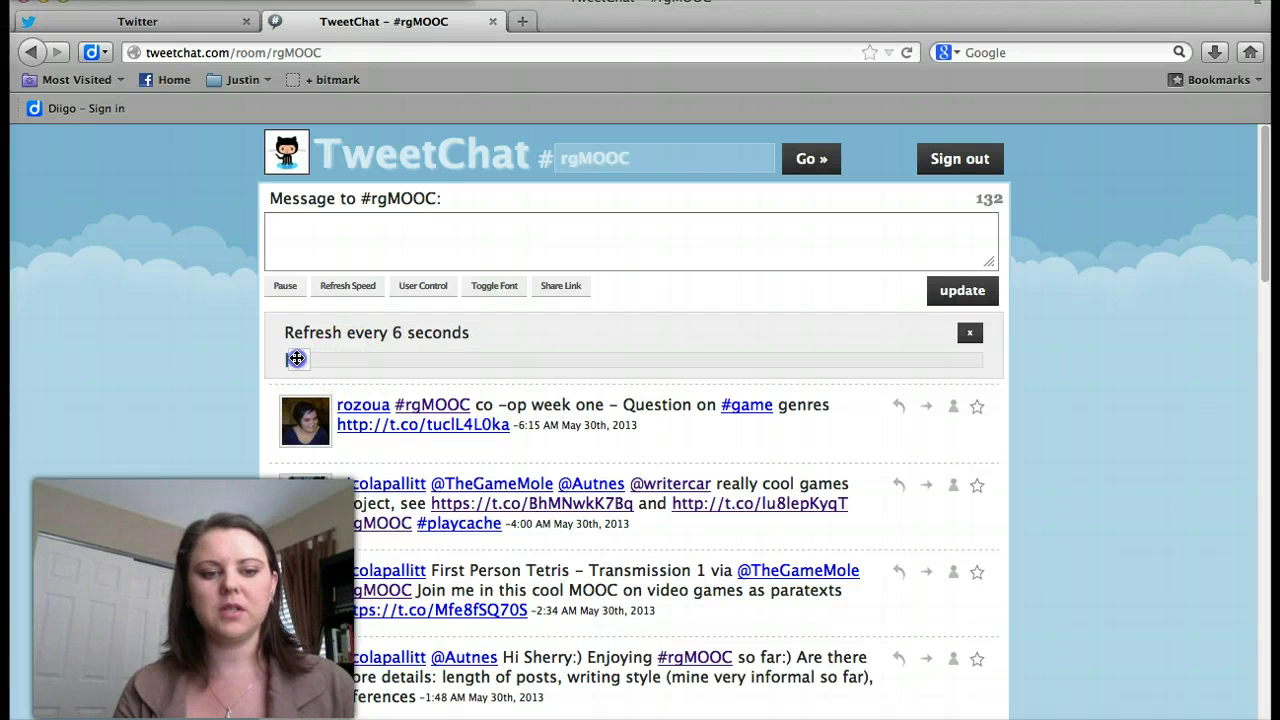